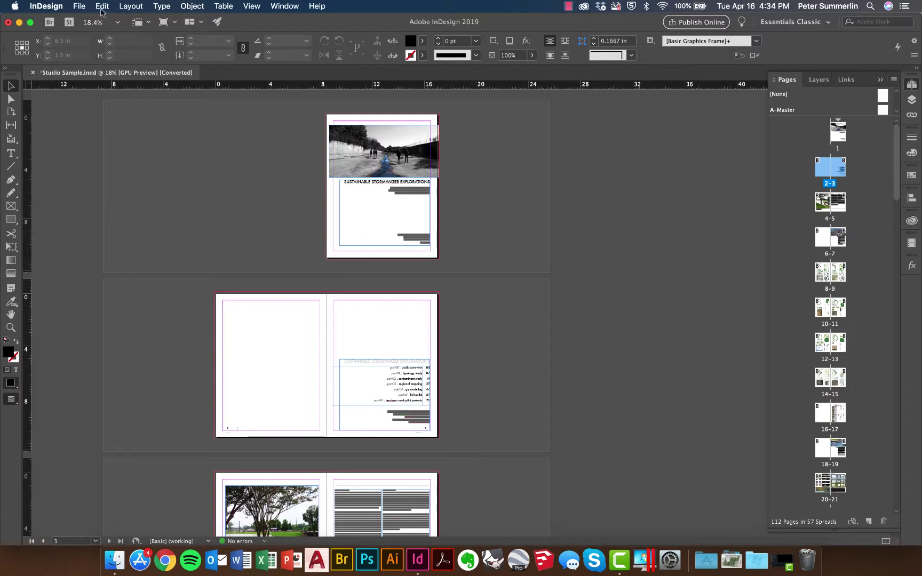
Start exporting Studio Sample from the File menu as an Adobe PDF (Print) file
{"action": "left_click", "coordinate": [79, 6]}
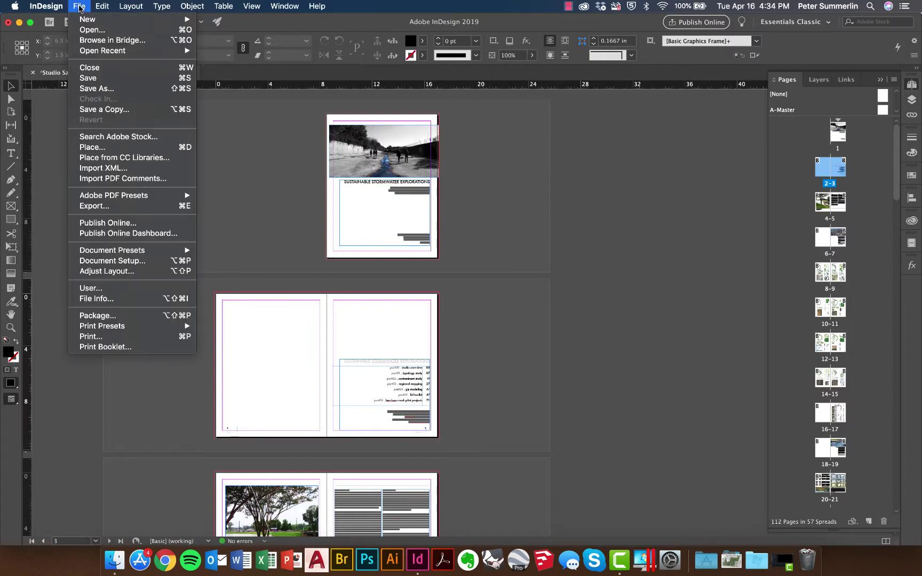
{"action": "left_click", "coordinate": [109, 206]}
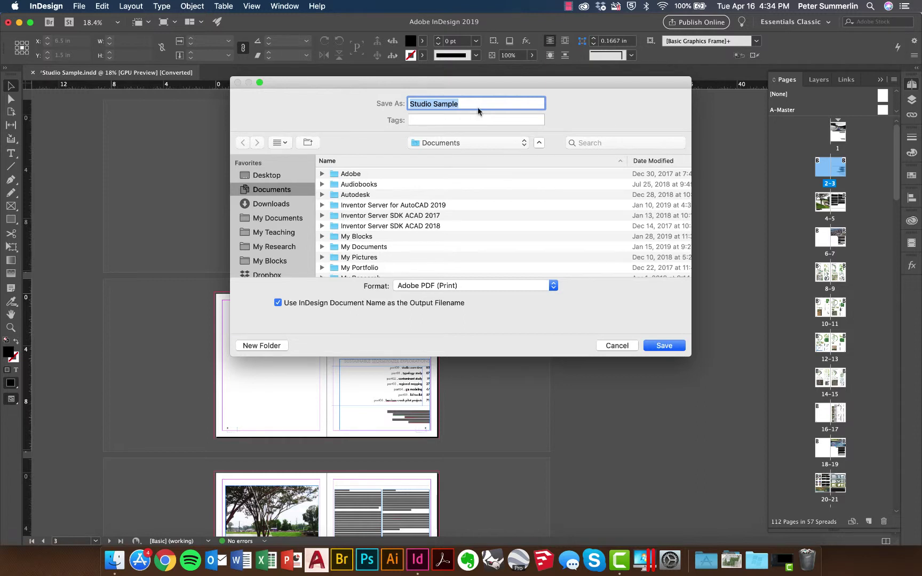
Keep Adobe PDF (Print) as the format and save the export as Studio Sample in Documents
{"action": "left_click", "coordinate": [499, 288]}
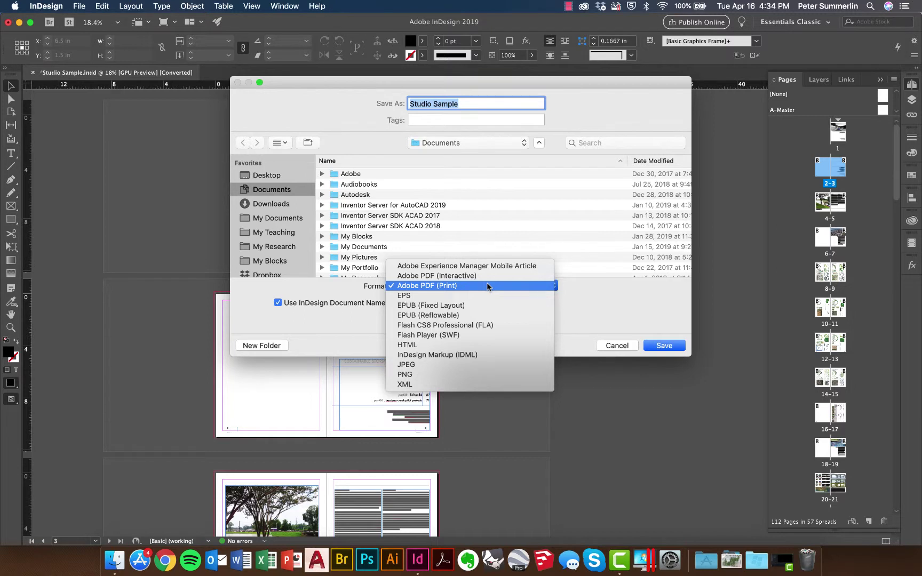
{"action": "left_click", "coordinate": [487, 287]}
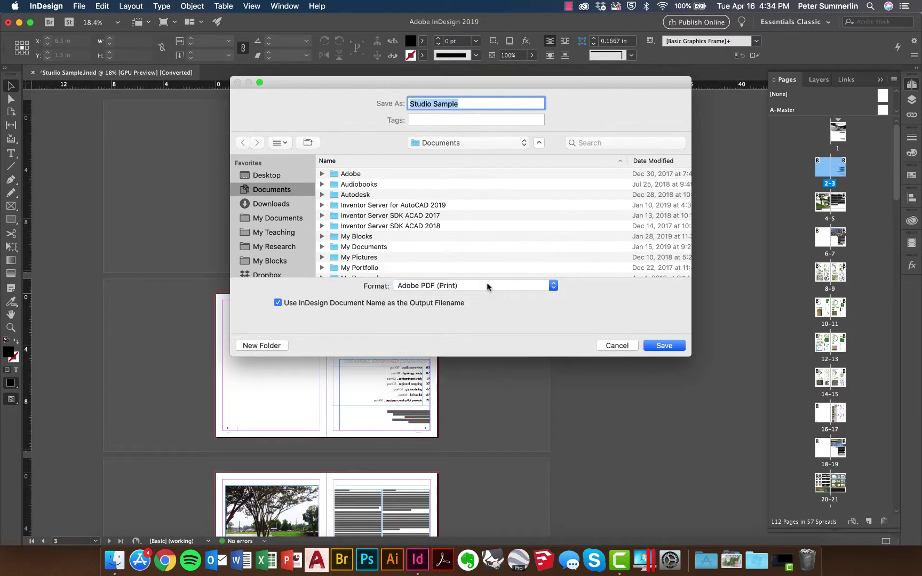
{"action": "left_click", "coordinate": [664, 345]}
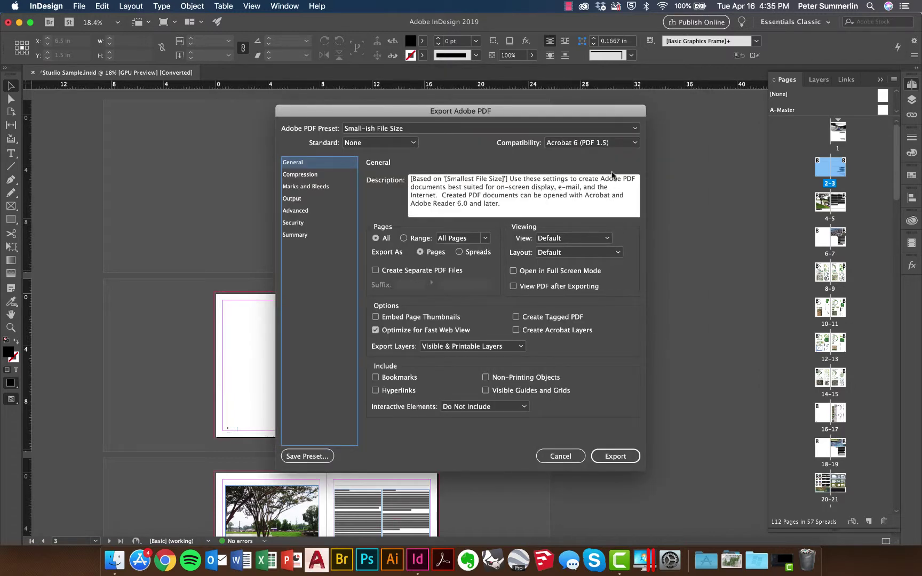
Change the PDF preset to [Smallest File Size] and show its Compression settings
{"action": "left_click", "coordinate": [611, 128]}
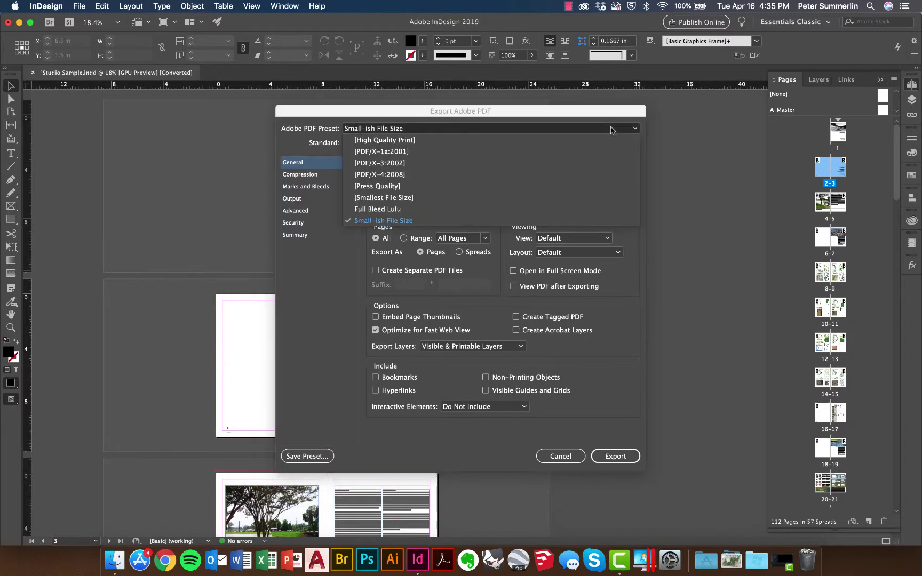
{"action": "left_click", "coordinate": [469, 140]}
{"action": "left_click", "coordinate": [447, 129]}
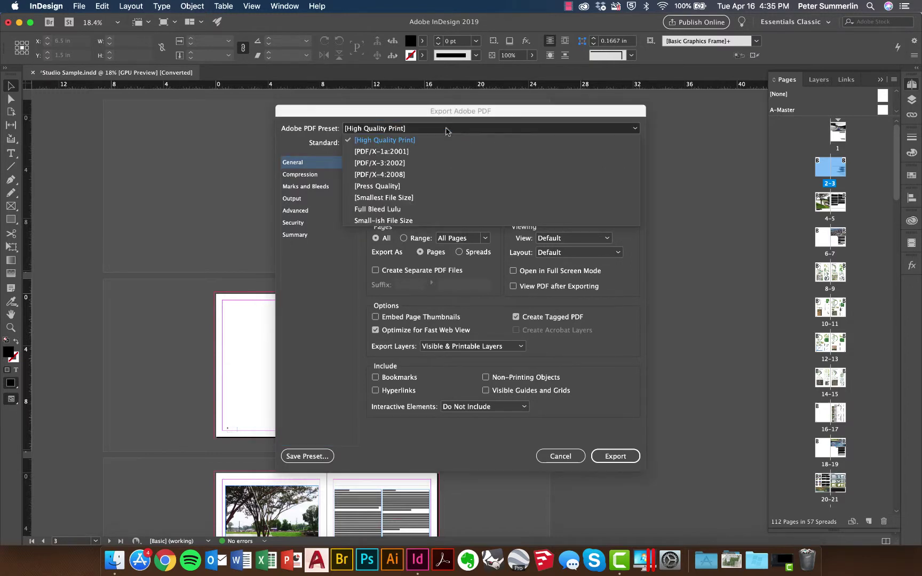
{"action": "left_click", "coordinate": [404, 198]}
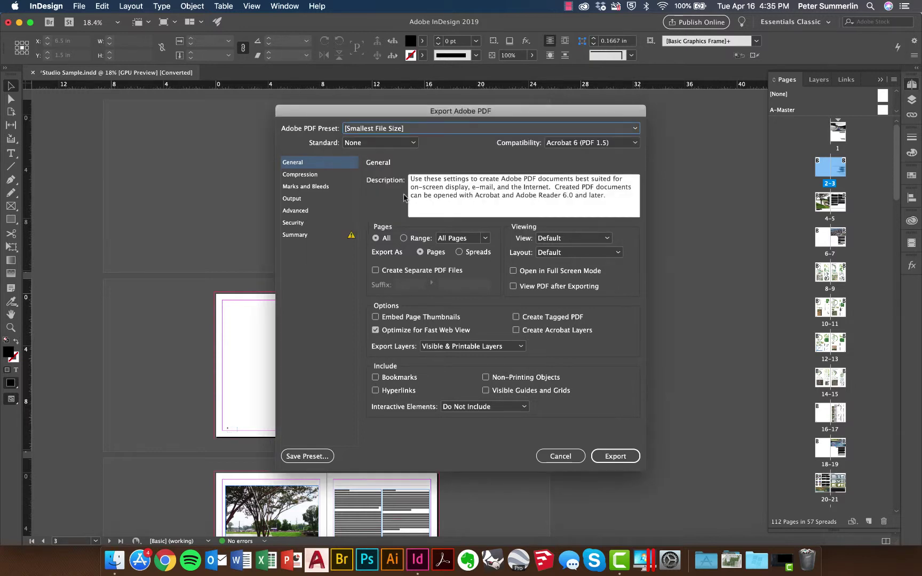
{"action": "left_click", "coordinate": [335, 176]}
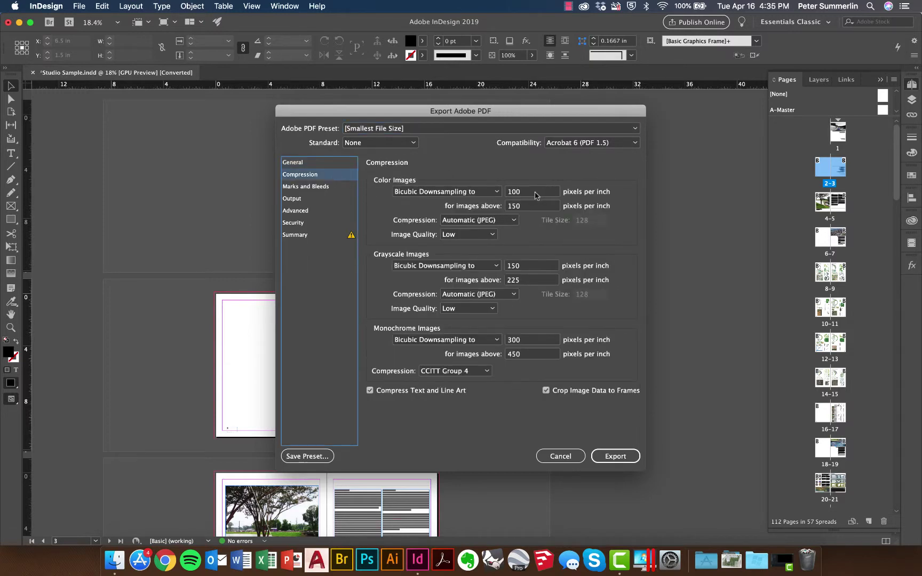
Replace the colour and grayscale downsampling resolutions with higher ppi values
{"action": "left_click_drag", "start_coordinate": [535, 196], "coordinate": [497, 194]}
{"action": "type", "text": "300"}
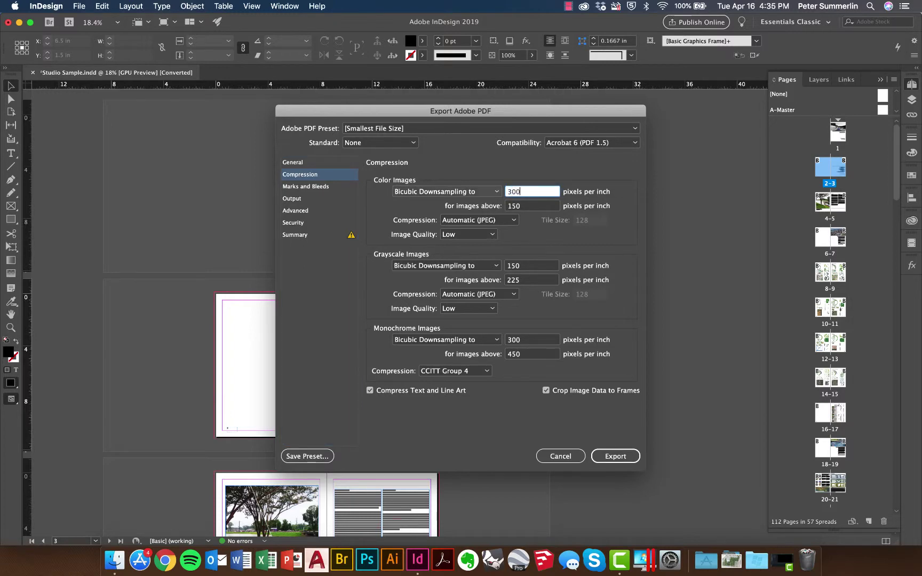
{"action": "left_click", "coordinate": [531, 265]}
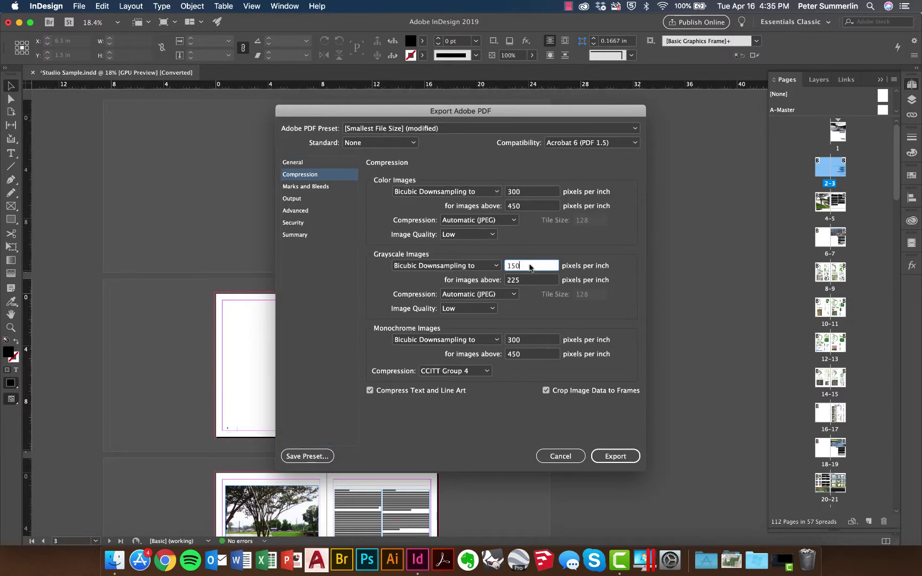
{"action": "left_click_drag", "start_coordinate": [532, 265], "coordinate": [492, 267]}
{"action": "type", "text": "2"}
{"action": "type", "text": "00"}
Set both colour and grayscale image quality to High
{"action": "left_click", "coordinate": [487, 235]}
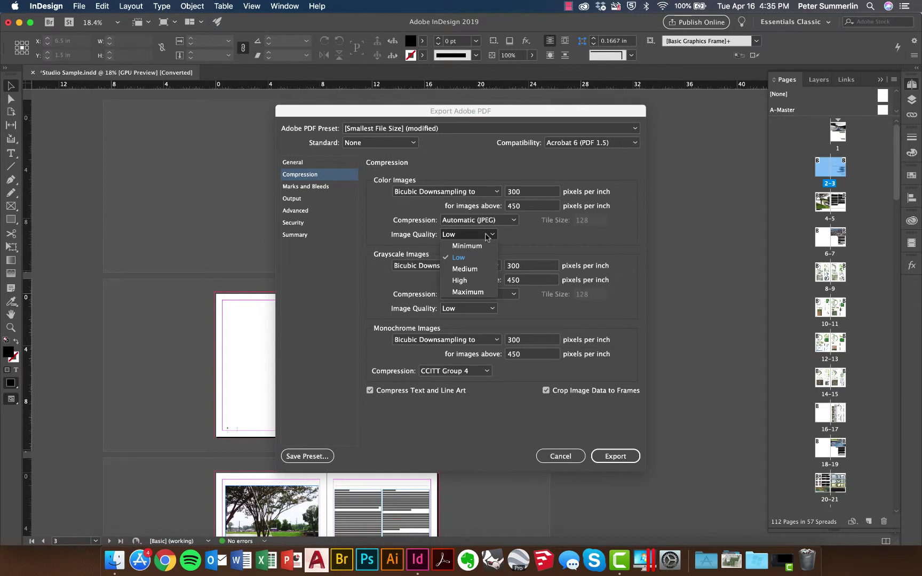
{"action": "left_click", "coordinate": [463, 280]}
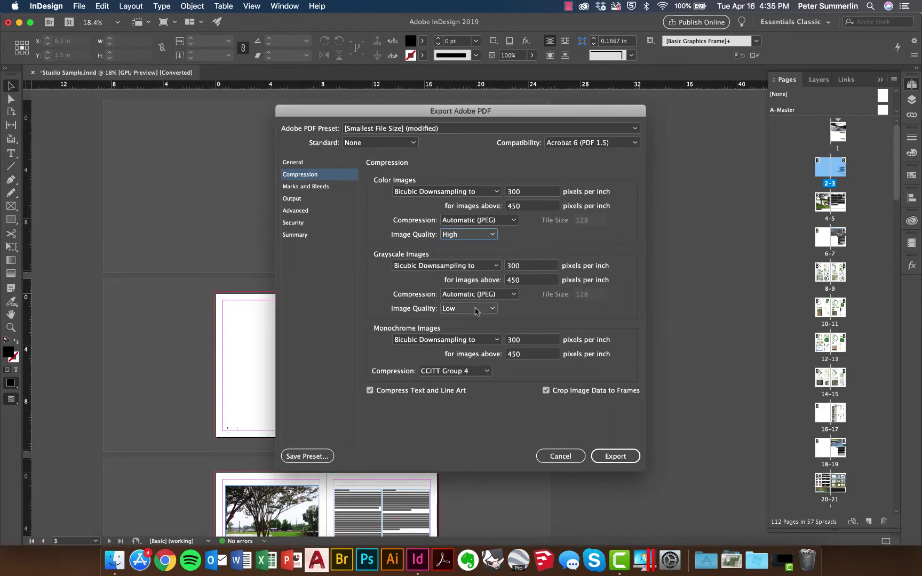
{"action": "left_click", "coordinate": [476, 309]}
{"action": "left_click", "coordinate": [472, 357]}
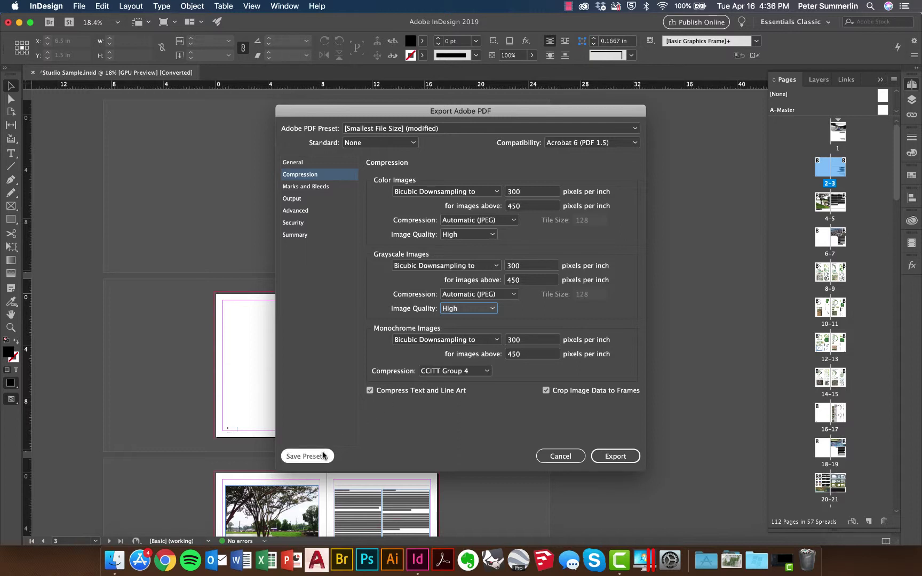
Export the PDF, accept the transparency blend space warning, and let Background Tasks finish
{"action": "left_click", "coordinate": [603, 131]}
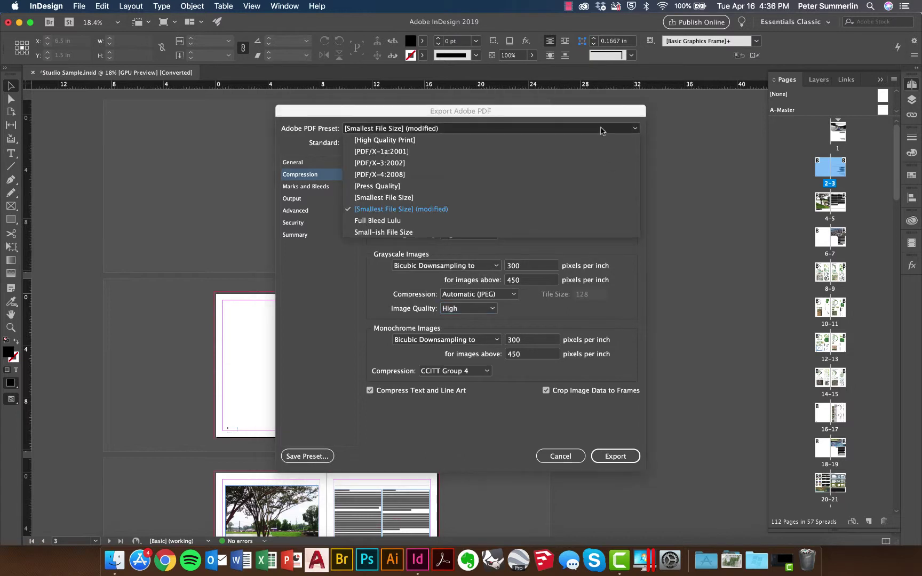
{"action": "left_click", "coordinate": [363, 301]}
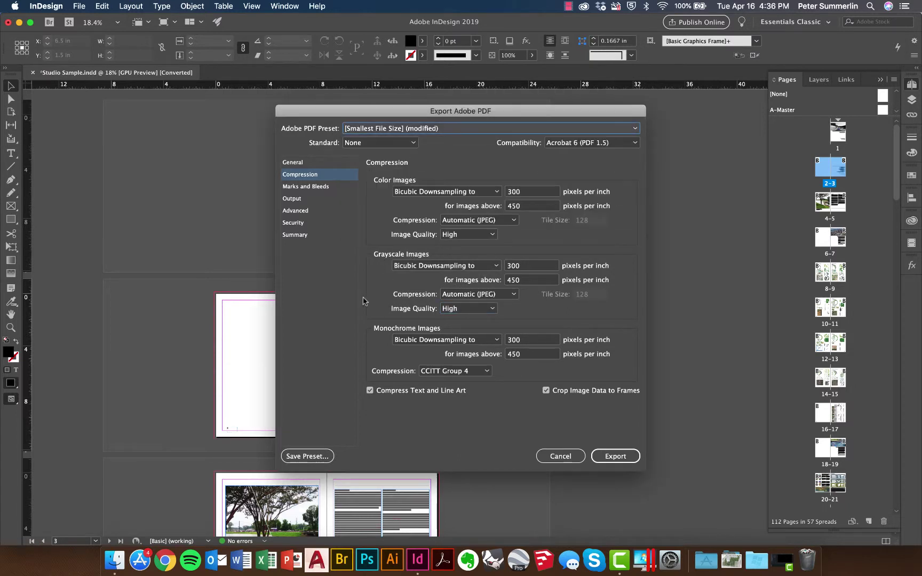
{"action": "left_click", "coordinate": [618, 456]}
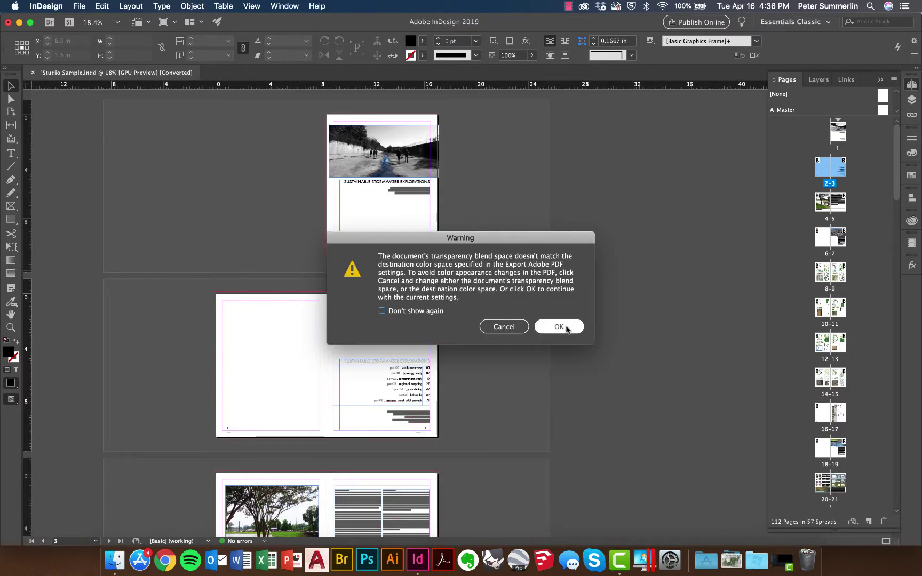
{"action": "left_click", "coordinate": [565, 328]}
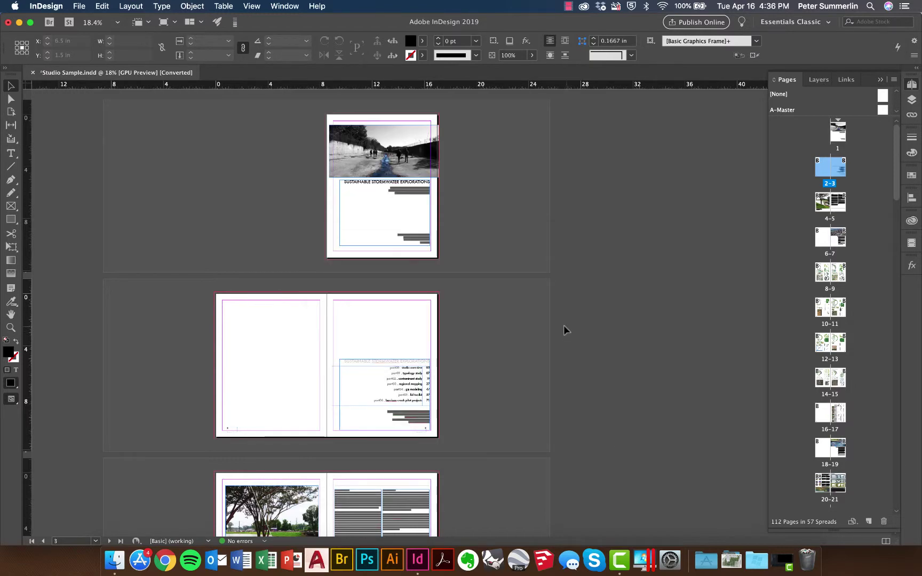
{"action": "left_click", "coordinate": [236, 23]}
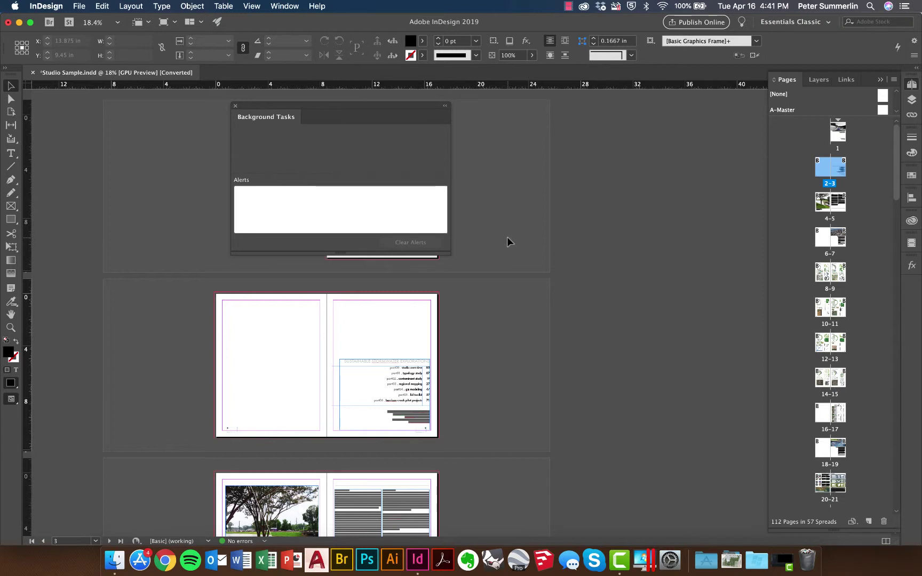
{"action": "left_click", "coordinate": [235, 106]}
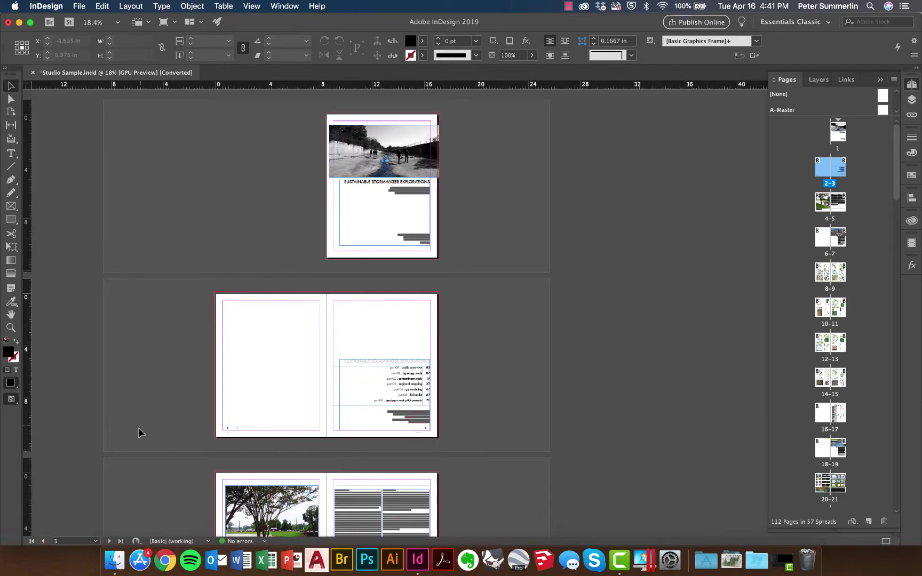
Open Studio Sample.pdf from the Documents folder in Finder
{"action": "left_click", "coordinate": [115, 560]}
{"action": "left_click", "coordinate": [327, 381]}
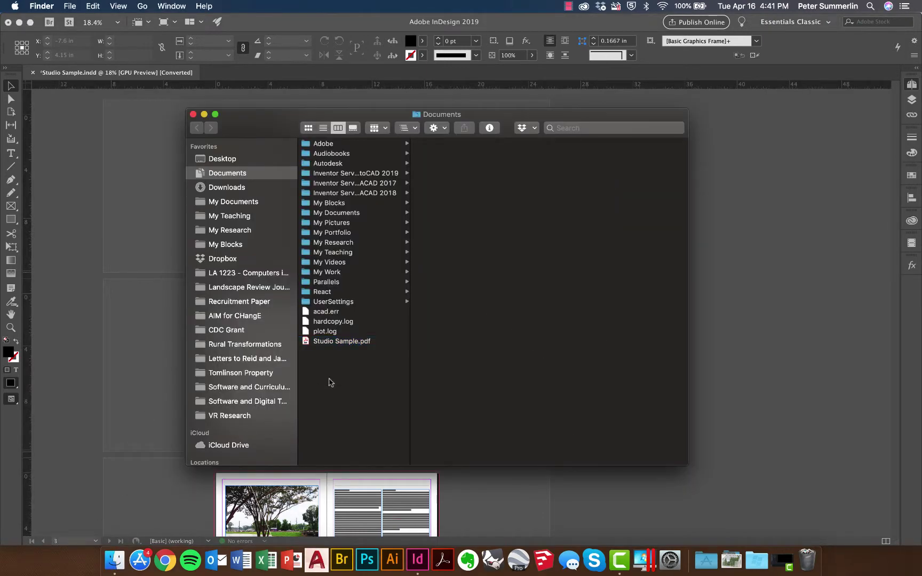
{"action": "double_click", "coordinate": [346, 342]}
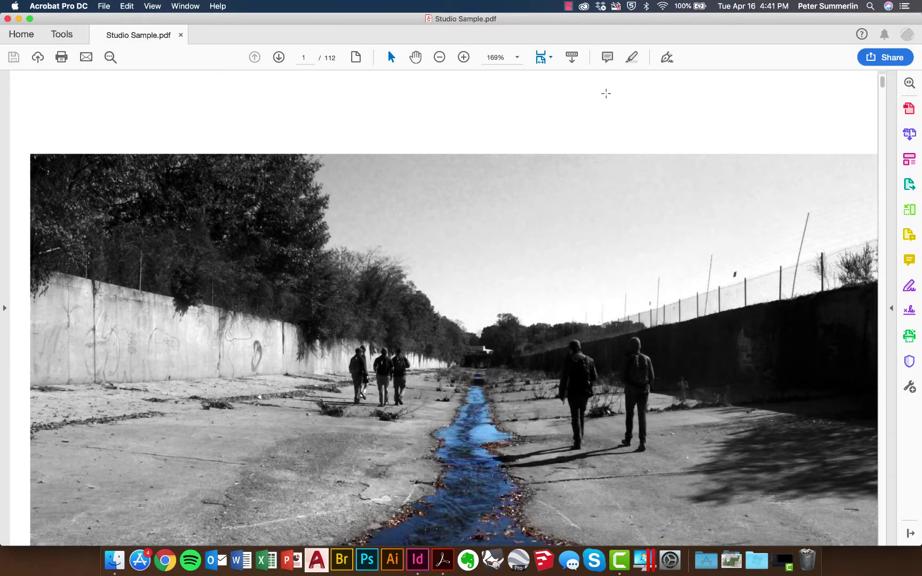
Fit one full page in the window and page through to check, returning to the cover
{"action": "left_click", "coordinate": [548, 63]}
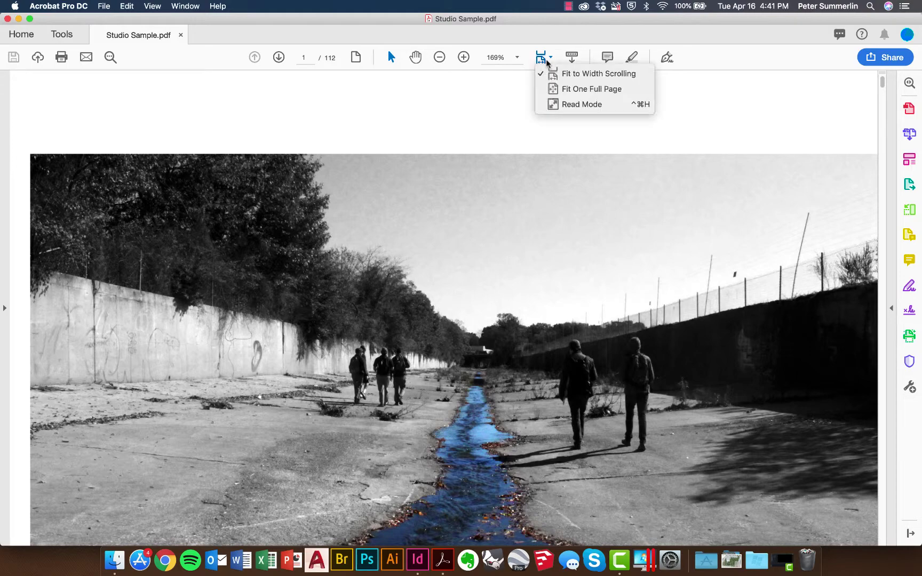
{"action": "left_click", "coordinate": [574, 88]}
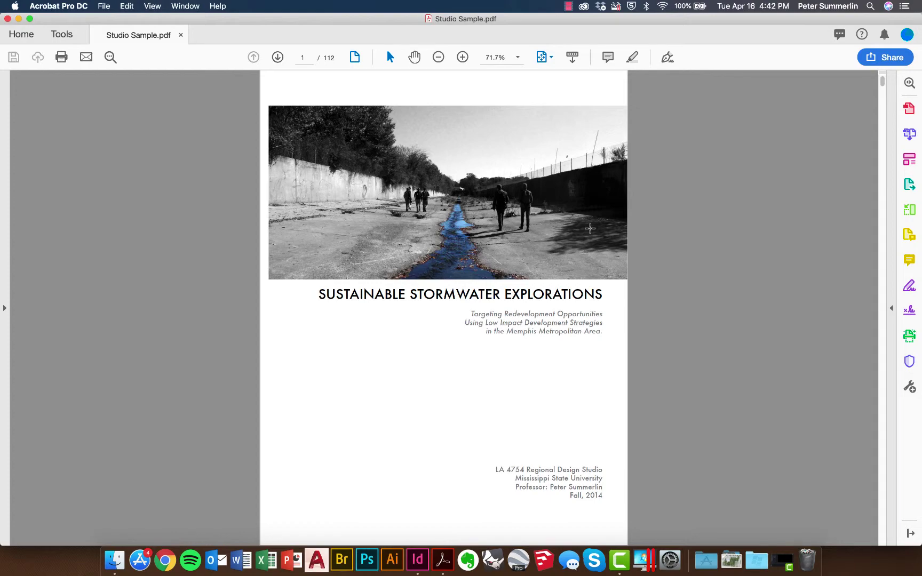
{"action": "key", "text": "Right"}
{"action": "key", "text": "Right"}
{"action": "key", "text": "Right"}
{"action": "key", "text": "Right"}
{"action": "key", "text": "Right"}
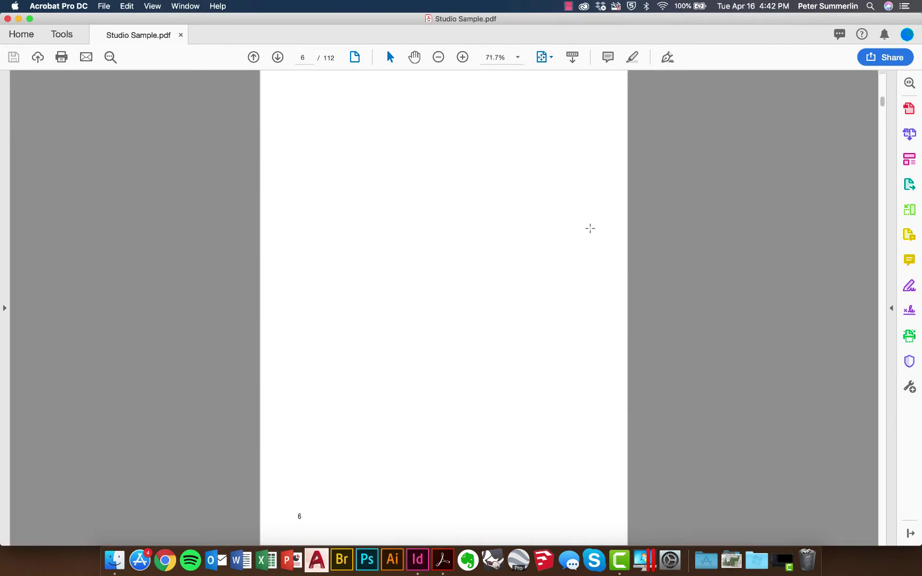
{"action": "key", "text": "Left"}
{"action": "key", "text": "Left"}
{"action": "key", "text": "Left"}
{"action": "key", "text": "Left"}
{"action": "key", "text": "Left"}
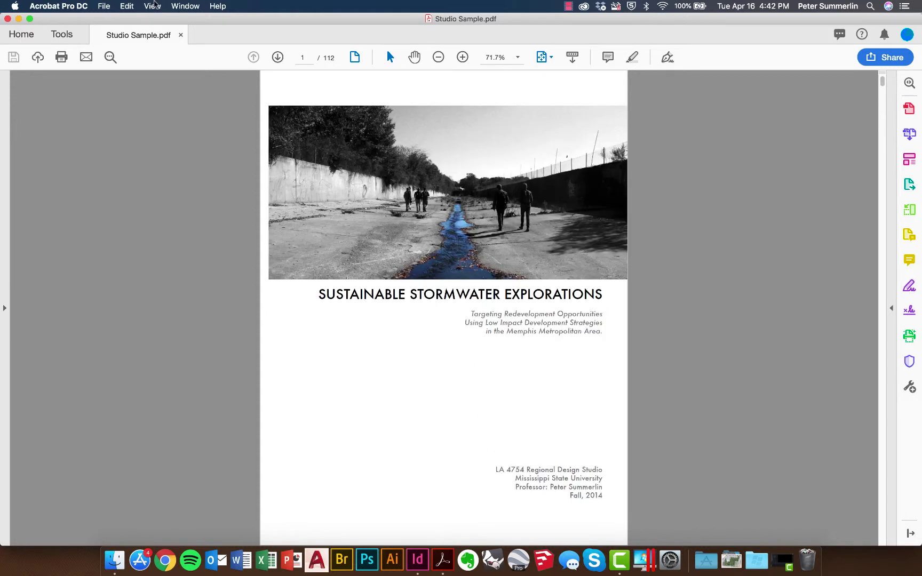
Switch to Two Page View with the cover shown alone and scroll to pages 8–9
{"action": "left_click", "coordinate": [153, 6]}
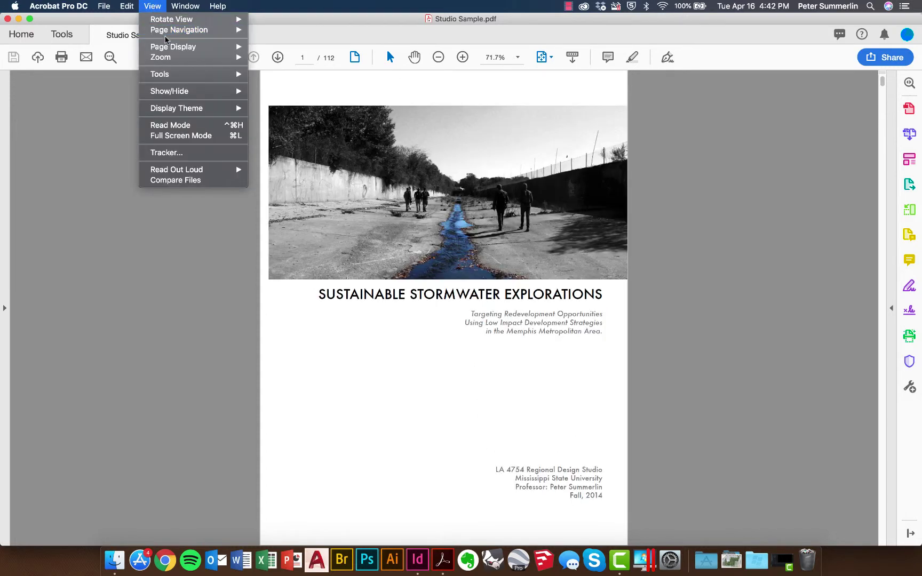
{"action": "mouse_move", "coordinate": [168, 46]}
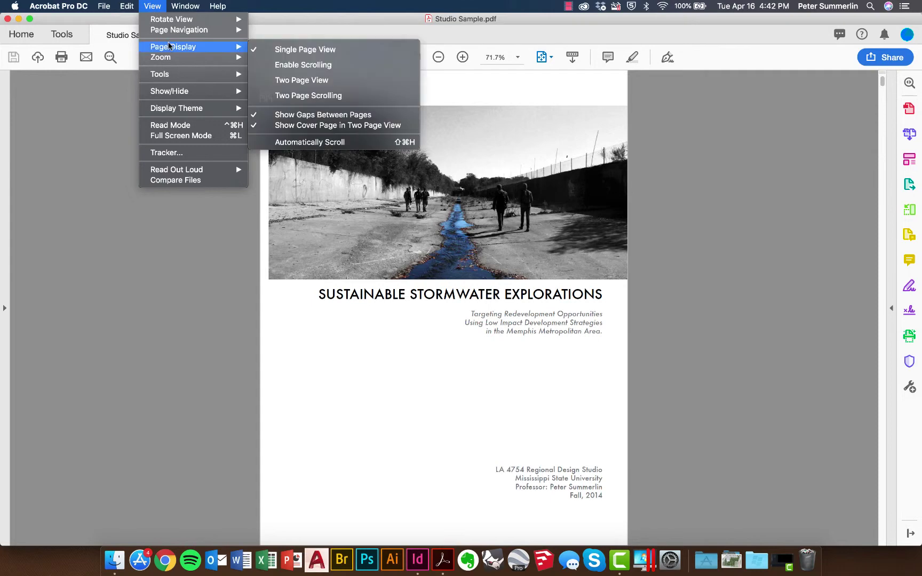
{"action": "left_click", "coordinate": [281, 82]}
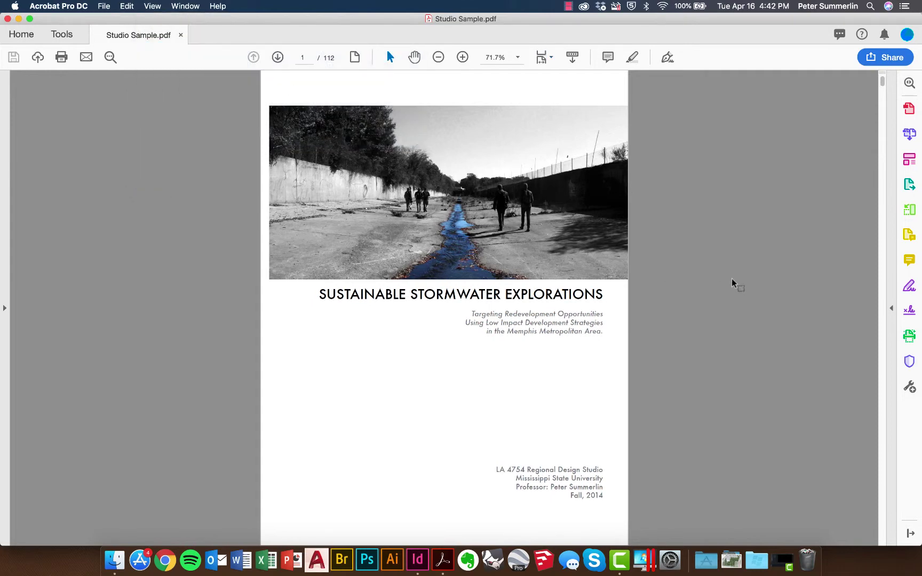
{"action": "scroll", "coordinate": [733, 283], "scroll_direction": "down", "scroll_amount": 3}
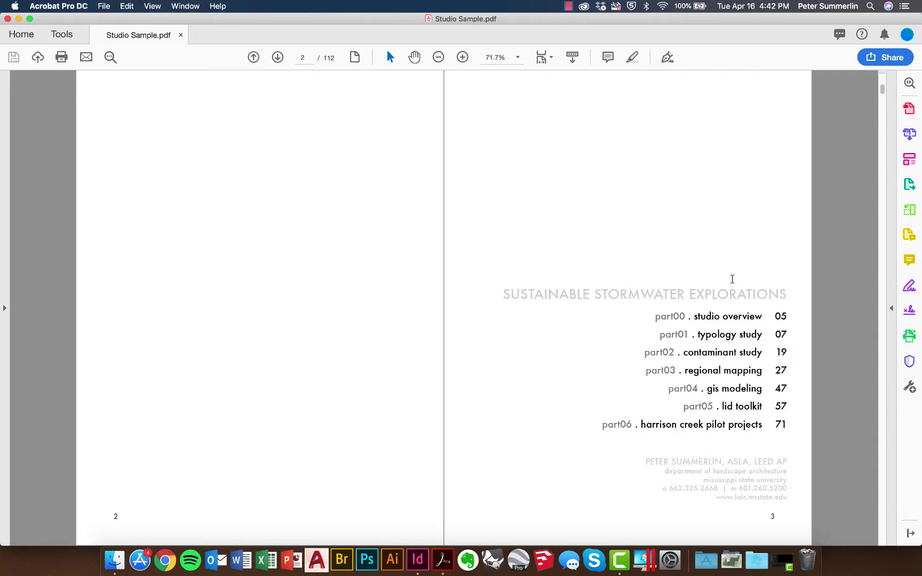
{"action": "scroll", "coordinate": [732, 279], "scroll_direction": "down", "scroll_amount": 3}
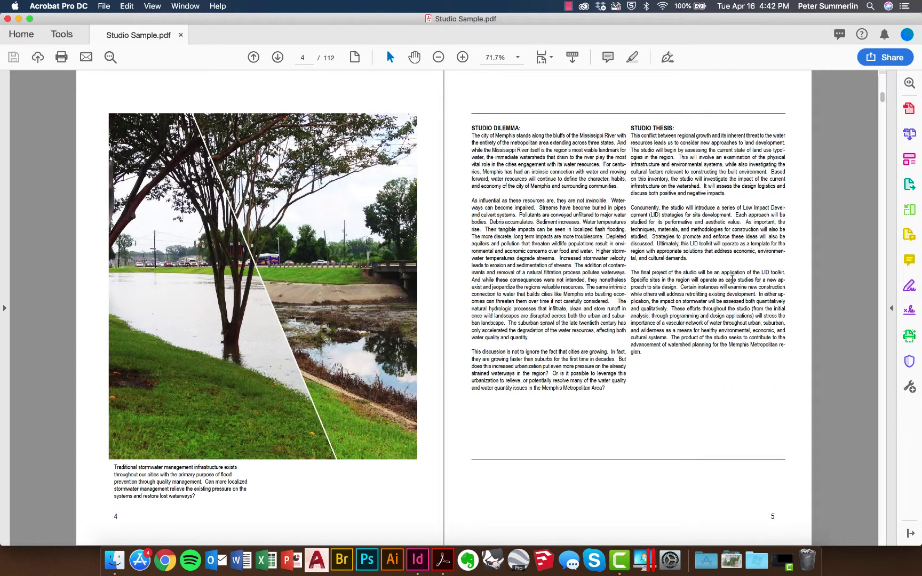
{"action": "scroll", "coordinate": [733, 279], "scroll_direction": "down", "scroll_amount": 3}
In Document Properties, set Initial View to Two-Up (Cover Page) layout and Fit Page magnification
{"action": "scroll", "coordinate": [733, 278], "scroll_direction": "down", "scroll_amount": 3}
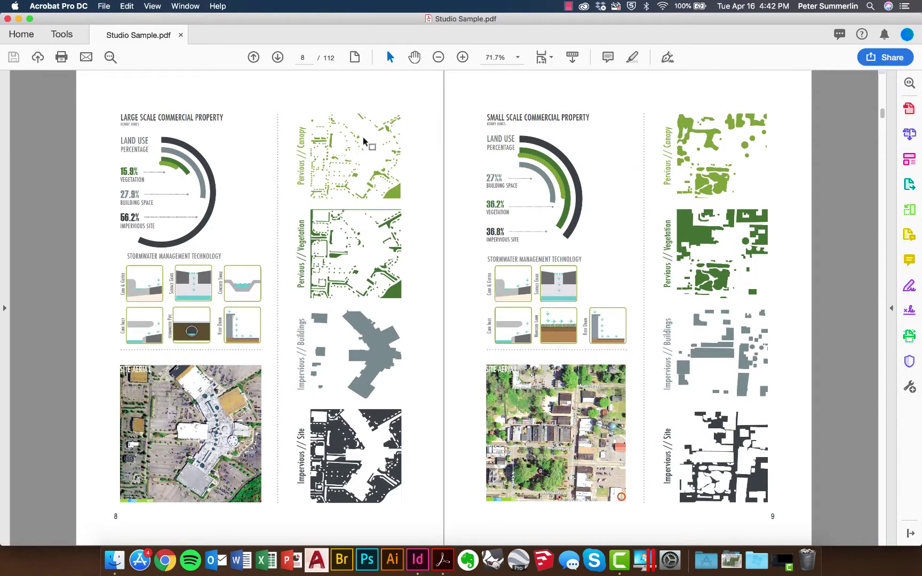
{"action": "left_click", "coordinate": [104, 7]}
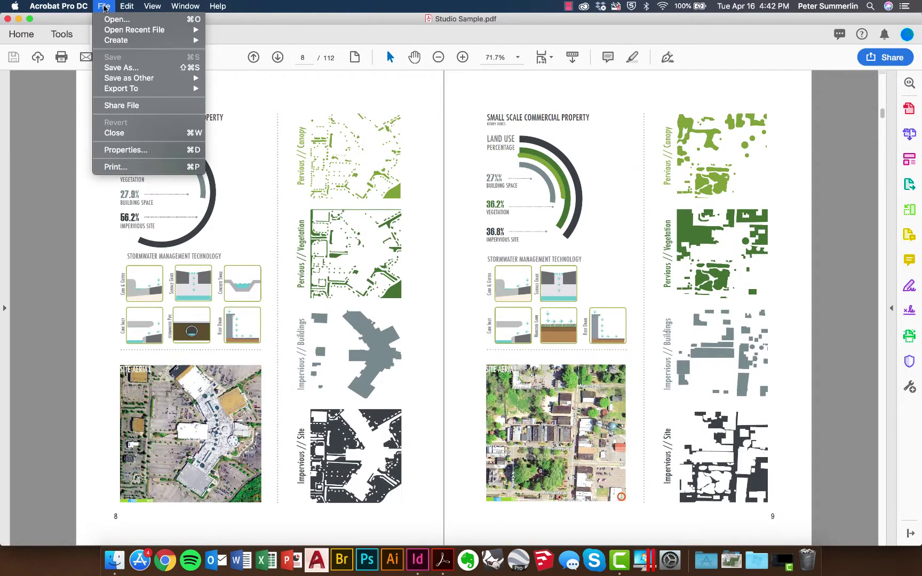
{"action": "left_click", "coordinate": [137, 150]}
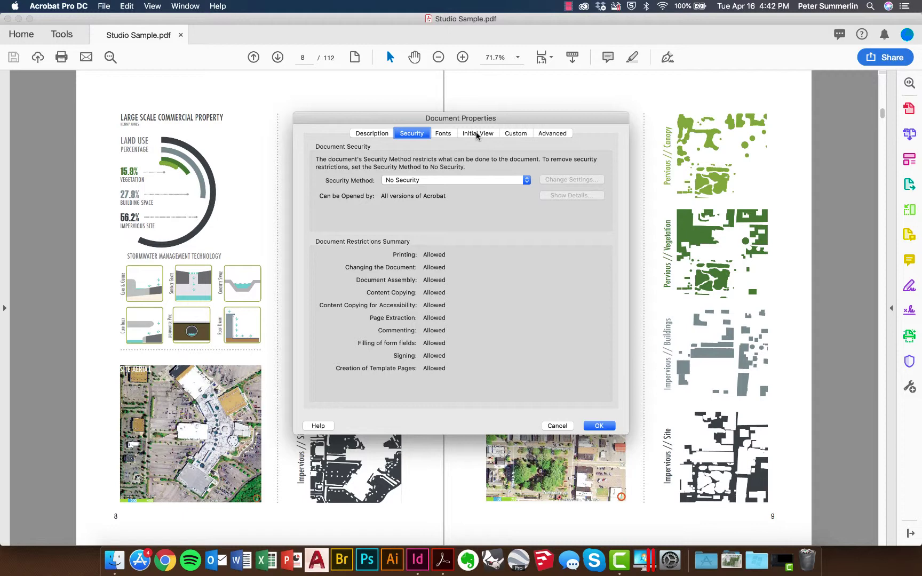
{"action": "left_click", "coordinate": [477, 136]}
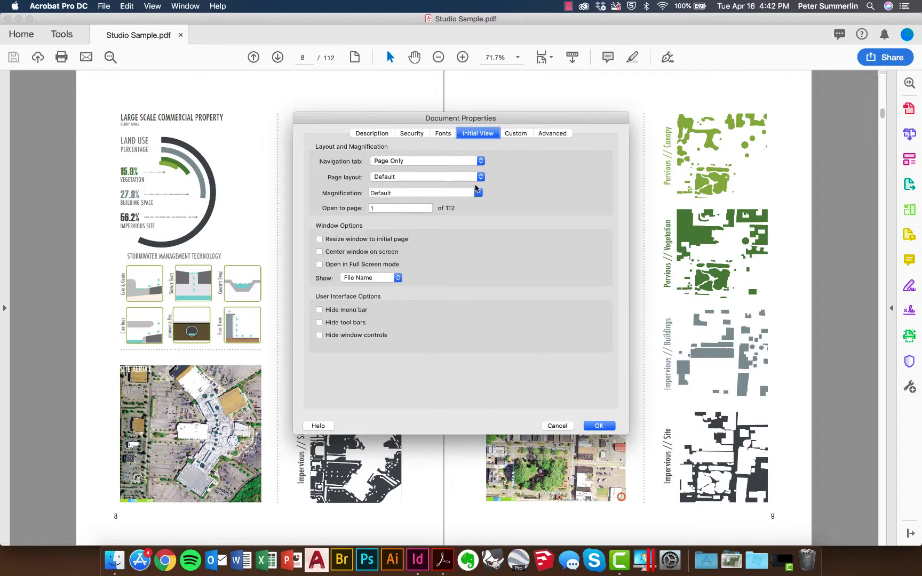
{"action": "left_click", "coordinate": [479, 178]}
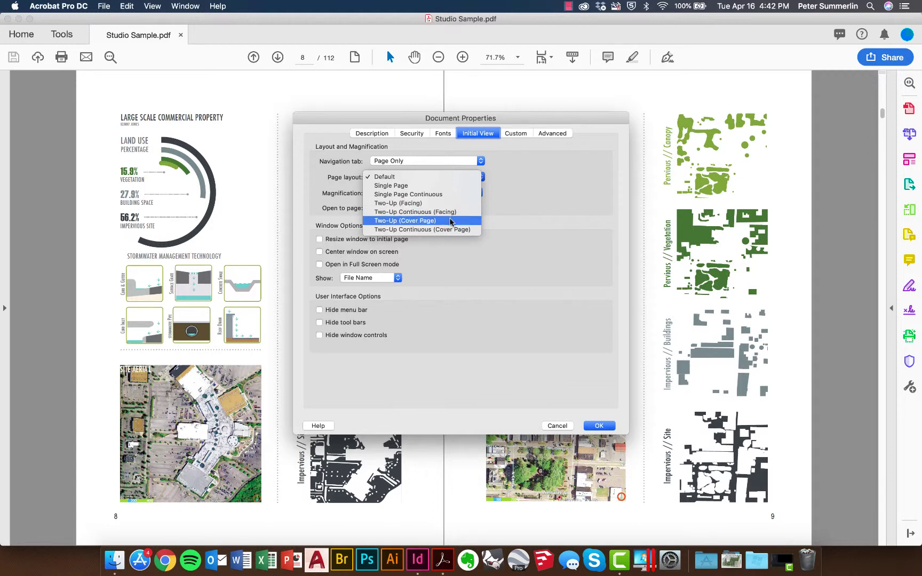
{"action": "left_click", "coordinate": [451, 221]}
{"action": "left_click", "coordinate": [478, 193]}
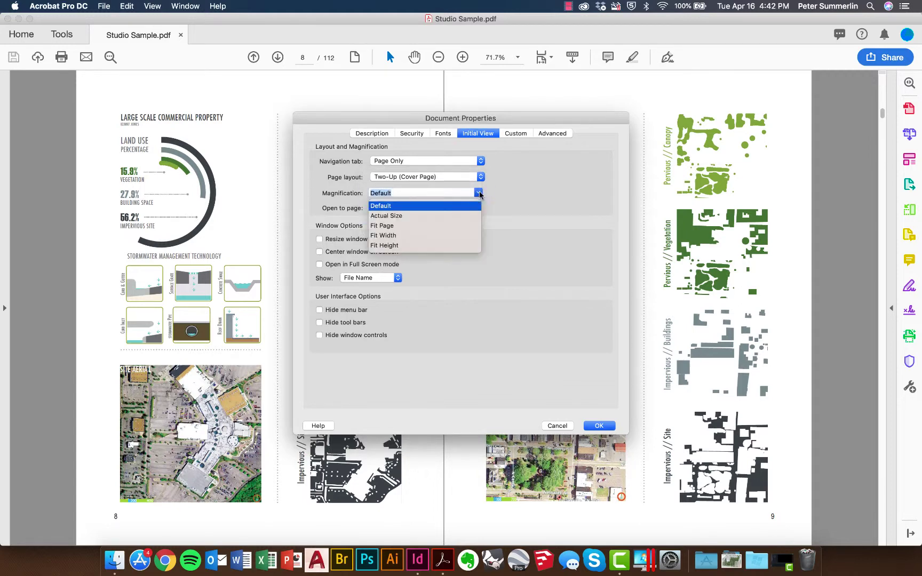
{"action": "left_click", "coordinate": [388, 226]}
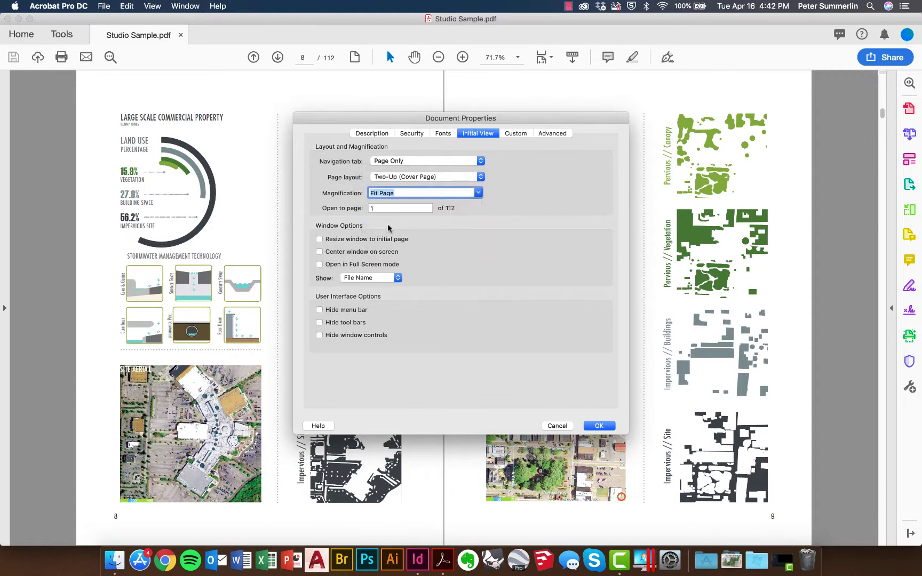
{"action": "left_click", "coordinate": [599, 425]}
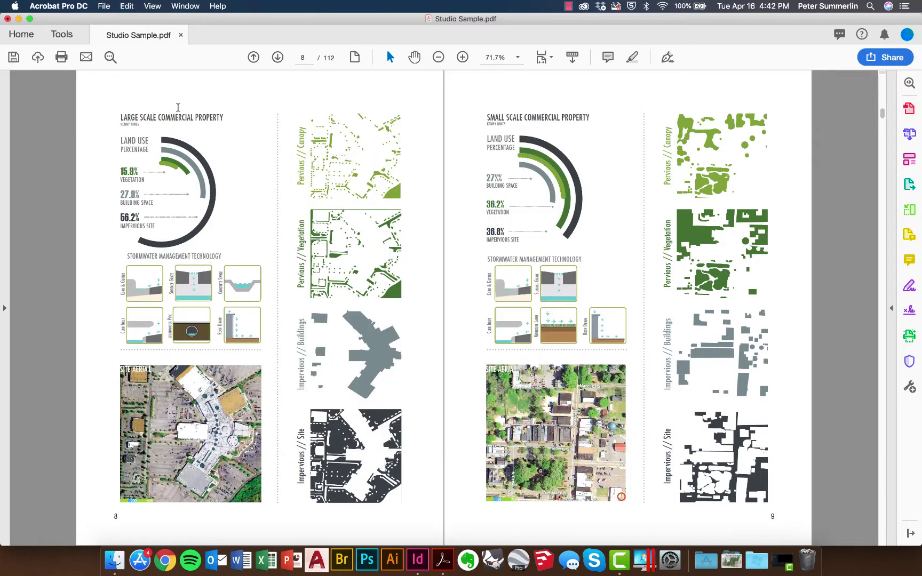
Save the PDF, reopen it to confirm the lone cover and two-page spreads, then close it
{"action": "left_click", "coordinate": [13, 57]}
{"action": "left_click", "coordinate": [8, 18]}
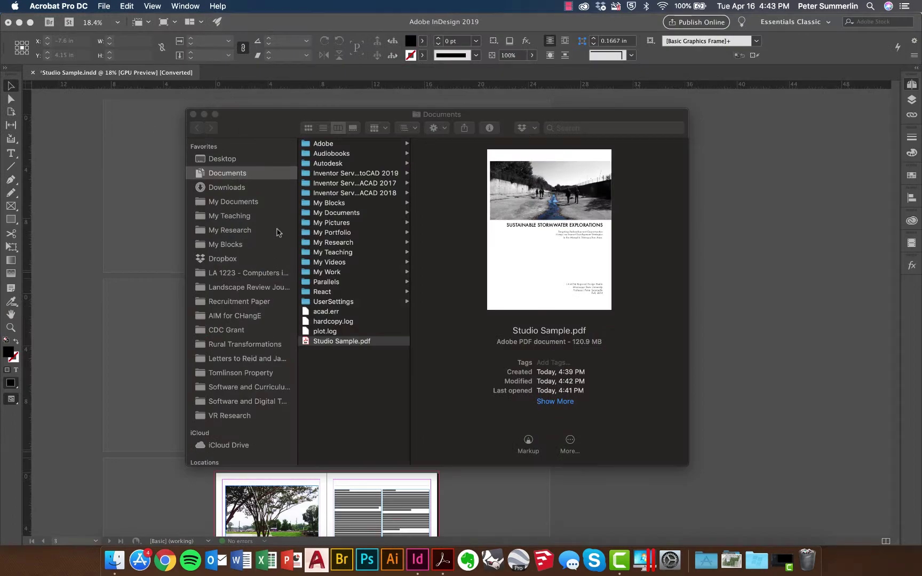
{"action": "double_click", "coordinate": [326, 342]}
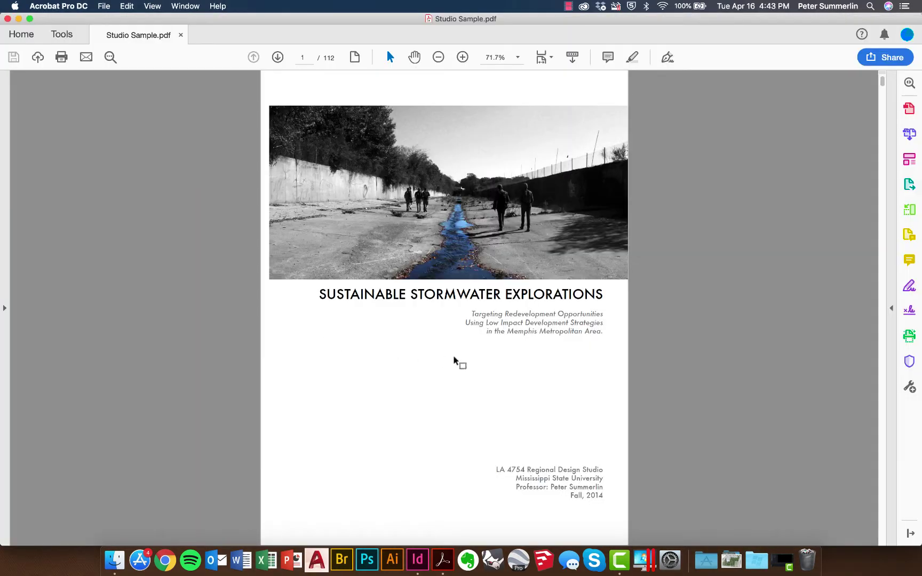
{"action": "key", "text": "Right"}
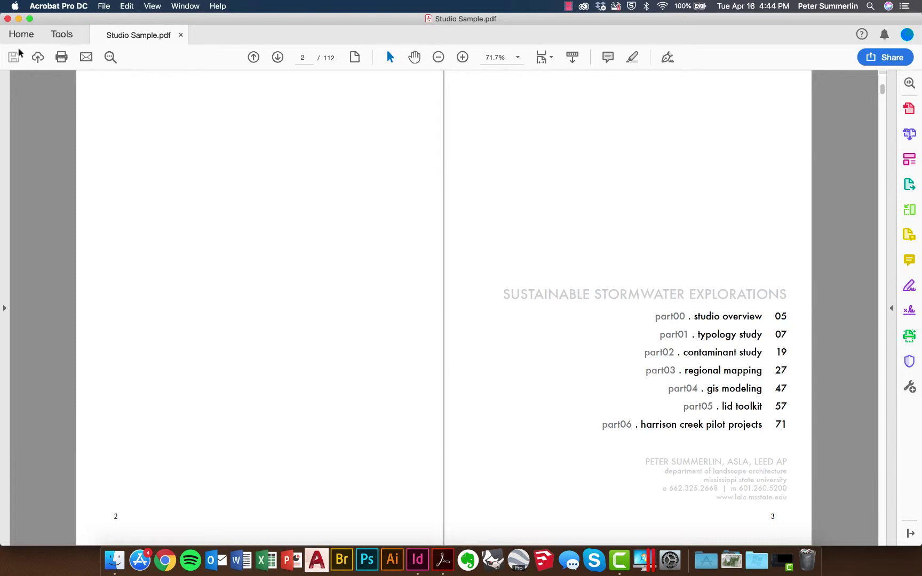
{"action": "left_click", "coordinate": [7, 18]}
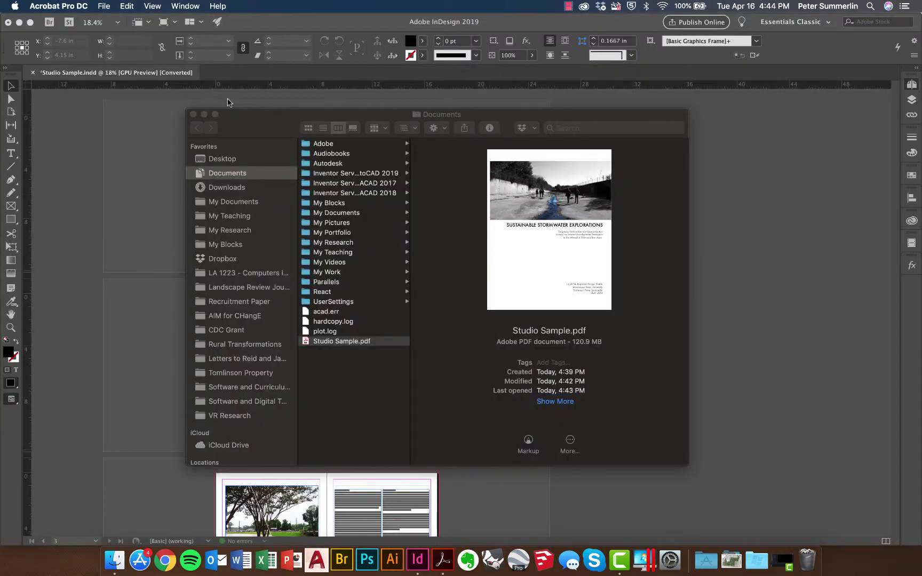
Return to InDesign, run File > Package, and agree to save Studio Sample before packaging
{"action": "left_click", "coordinate": [231, 102]}
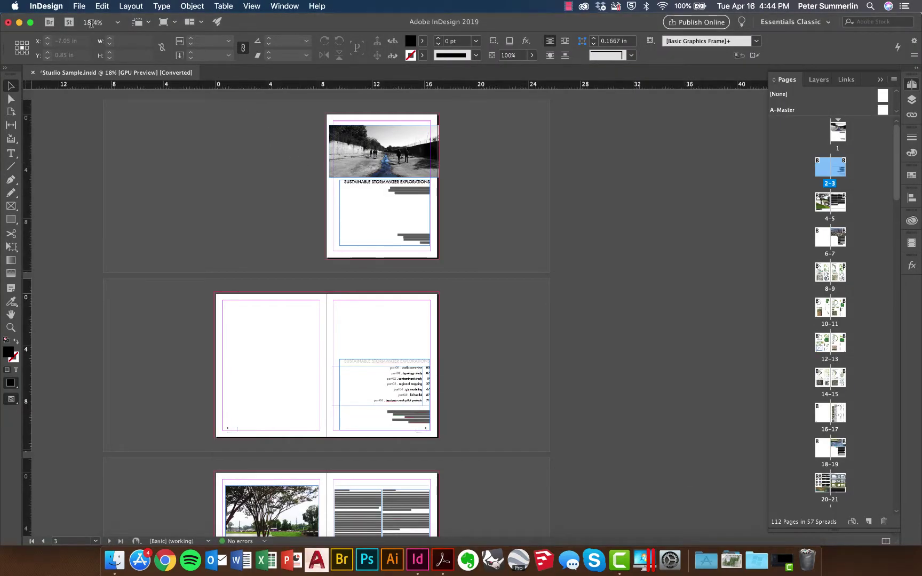
{"action": "left_click", "coordinate": [80, 7]}
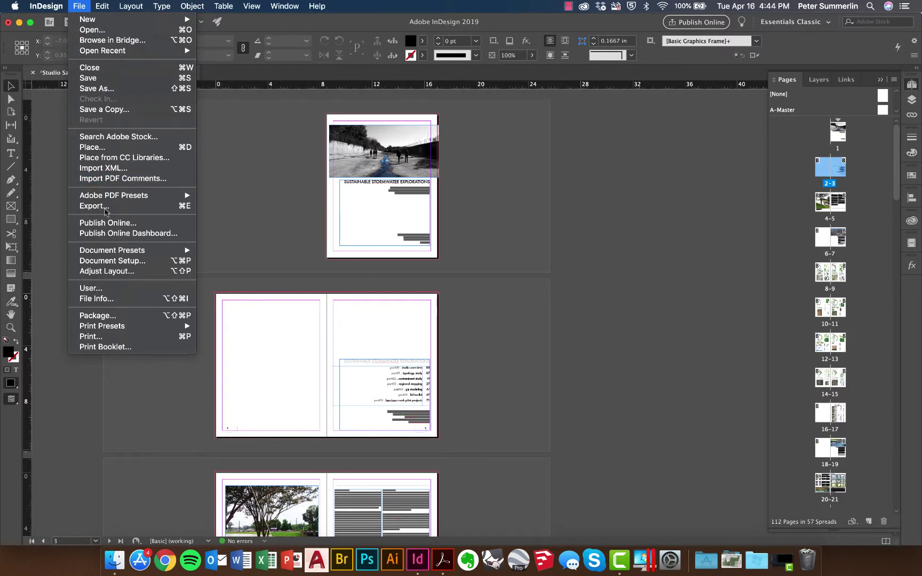
{"action": "left_click", "coordinate": [116, 316]}
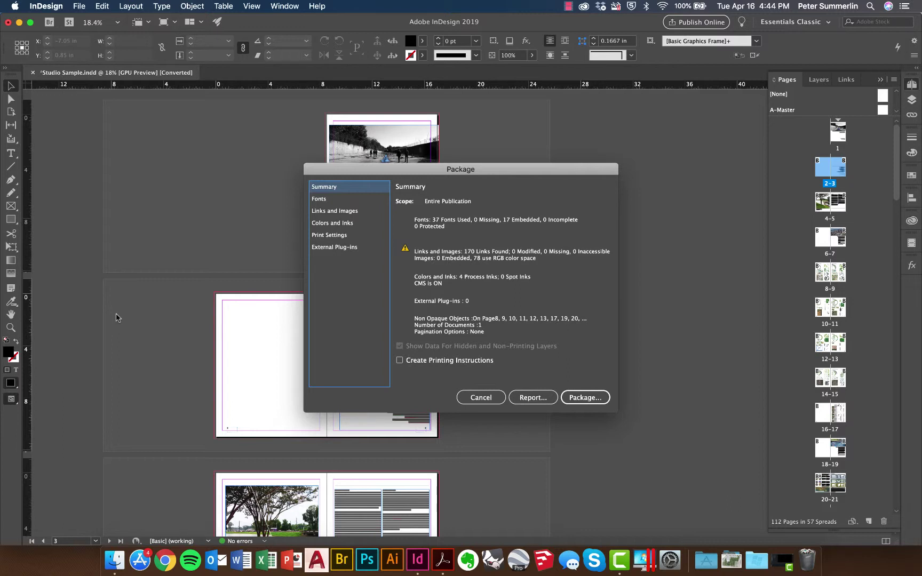
{"action": "left_click", "coordinate": [587, 397]}
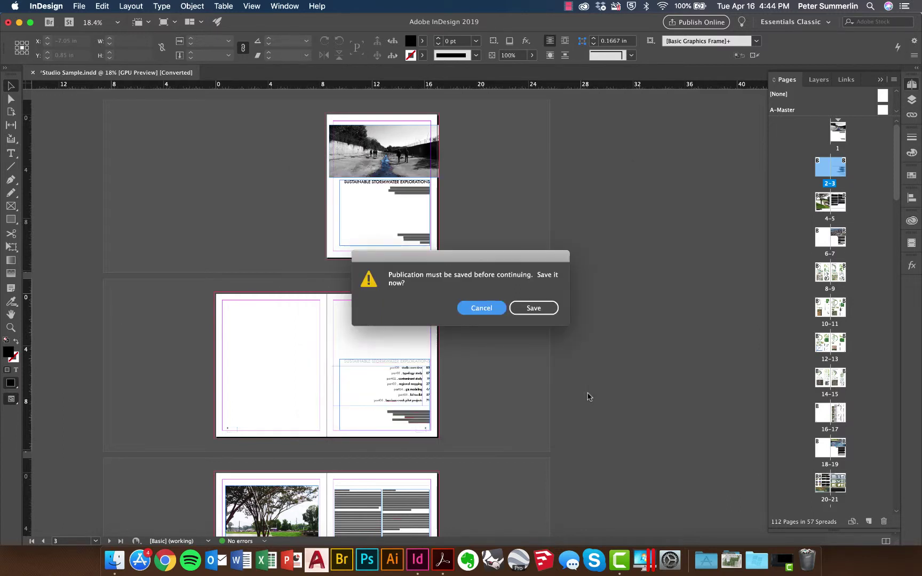
{"action": "left_click", "coordinate": [551, 311]}
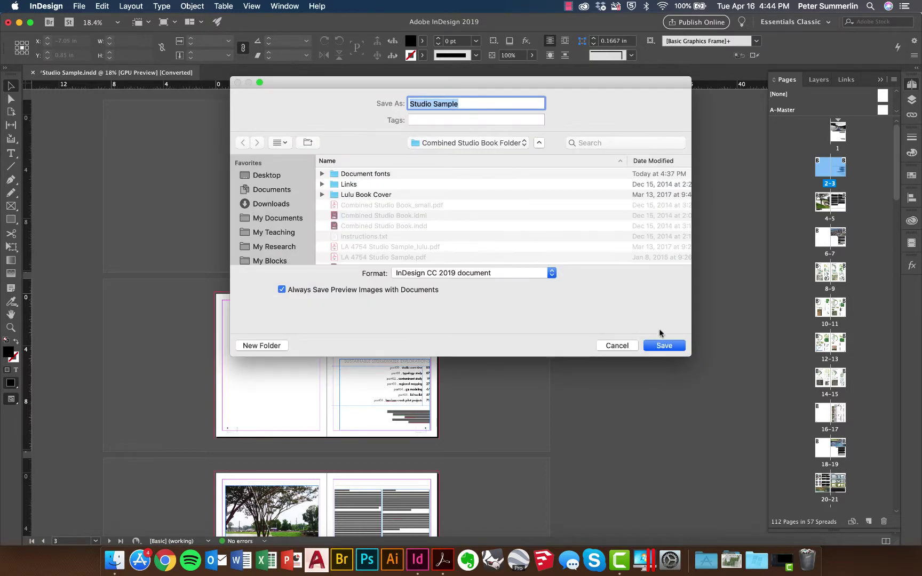
Save over Studio Sample and have the package include a print PDF using the Small-ish File Size preset
{"action": "left_click", "coordinate": [663, 347]}
{"action": "left_click", "coordinate": [539, 151]}
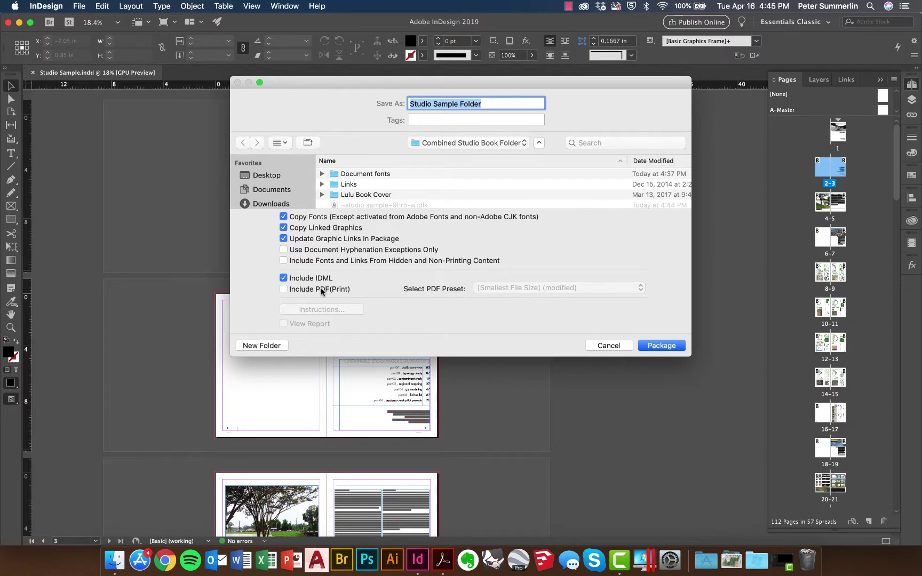
{"action": "left_click", "coordinate": [322, 291]}
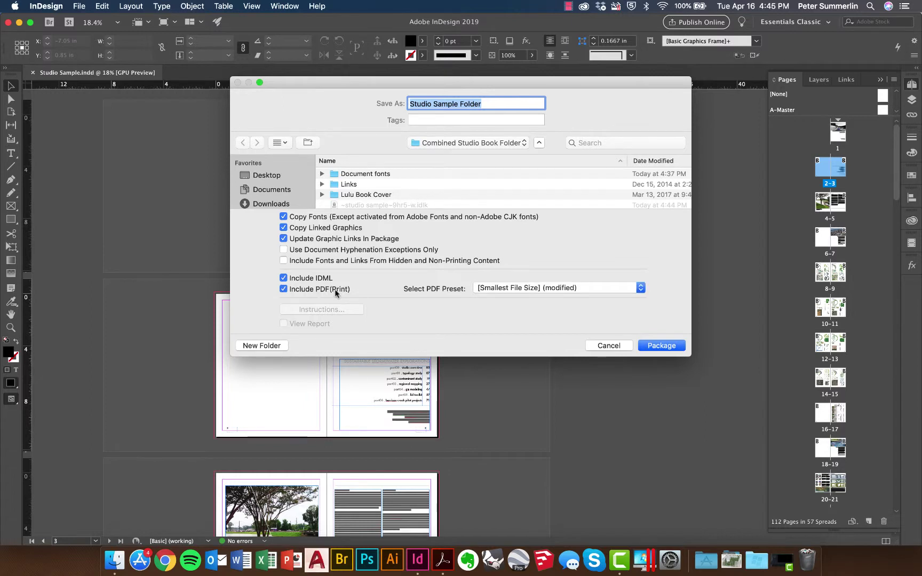
{"action": "left_click", "coordinate": [539, 288]}
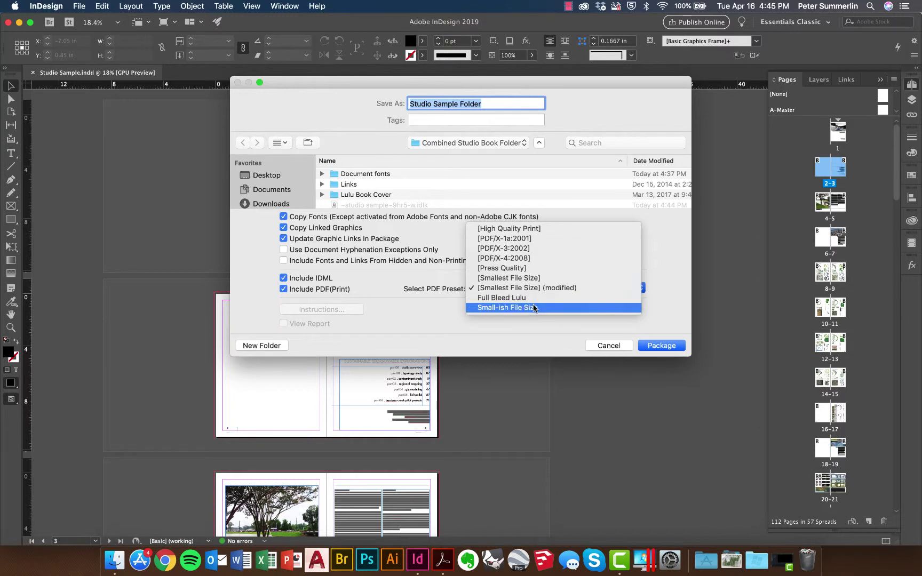
{"action": "left_click", "coordinate": [534, 308]}
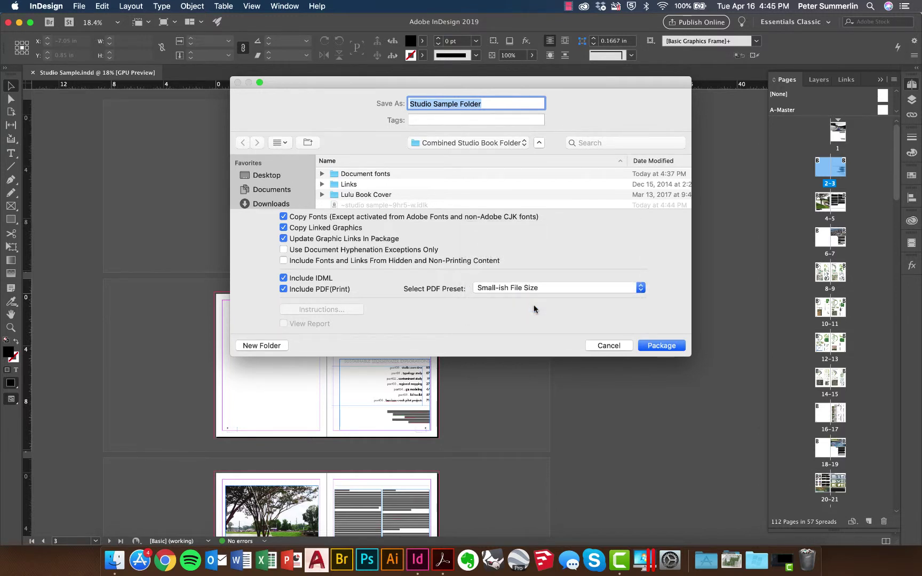
Package into the Documents folder, accepting the font licensing and transparency blend space warnings
{"action": "left_click", "coordinate": [281, 190]}
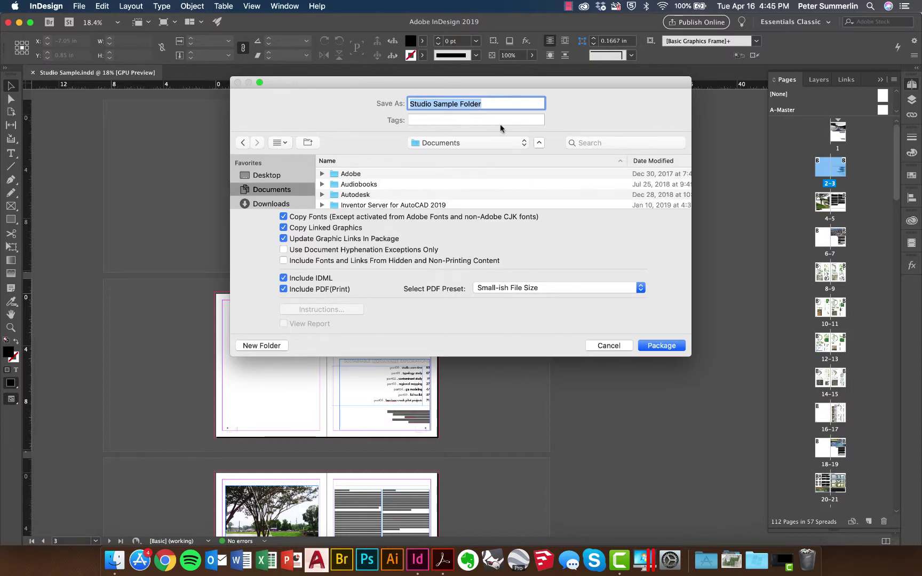
{"action": "left_click", "coordinate": [661, 347]}
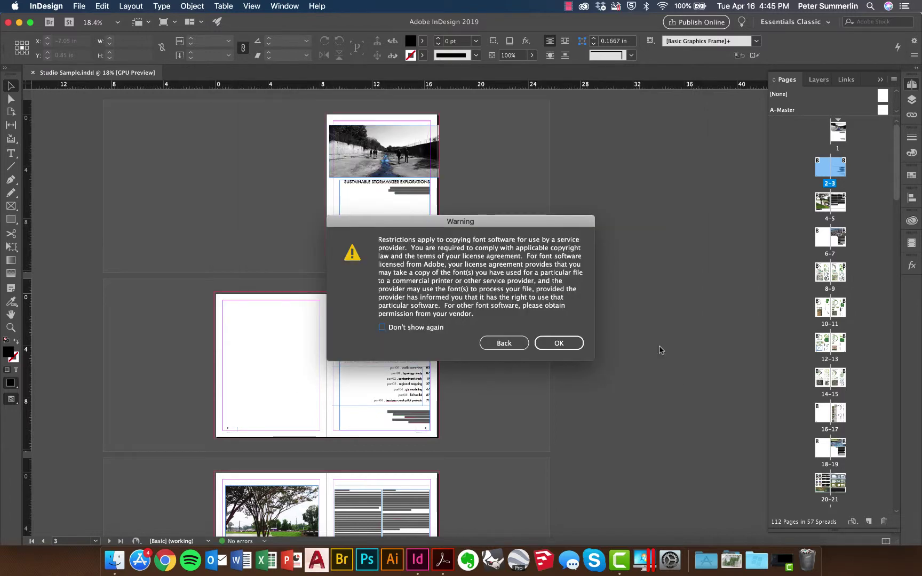
{"action": "left_click", "coordinate": [575, 344]}
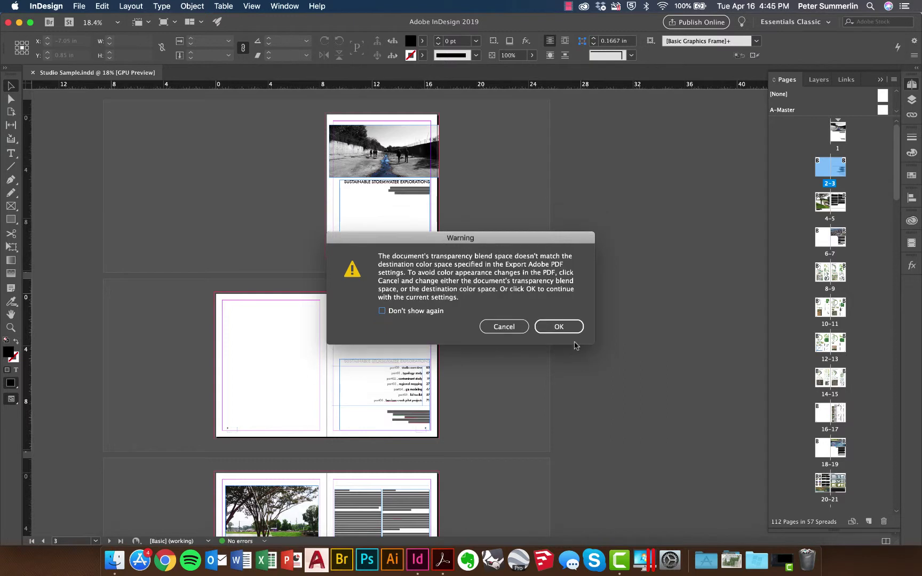
{"action": "left_click", "coordinate": [561, 328]}
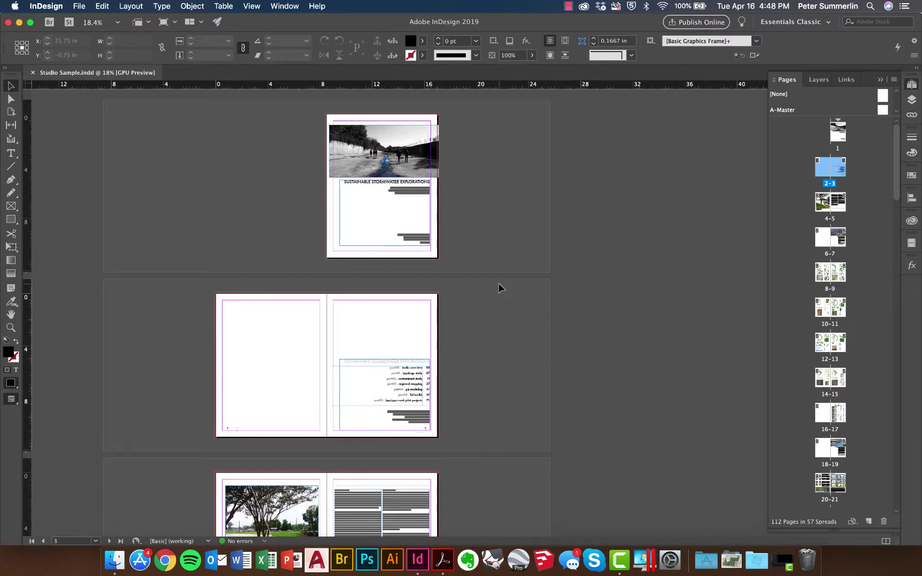
Once packaging completes, switch to Finder to inspect the new package in Documents
{"action": "left_click", "coordinate": [115, 557]}
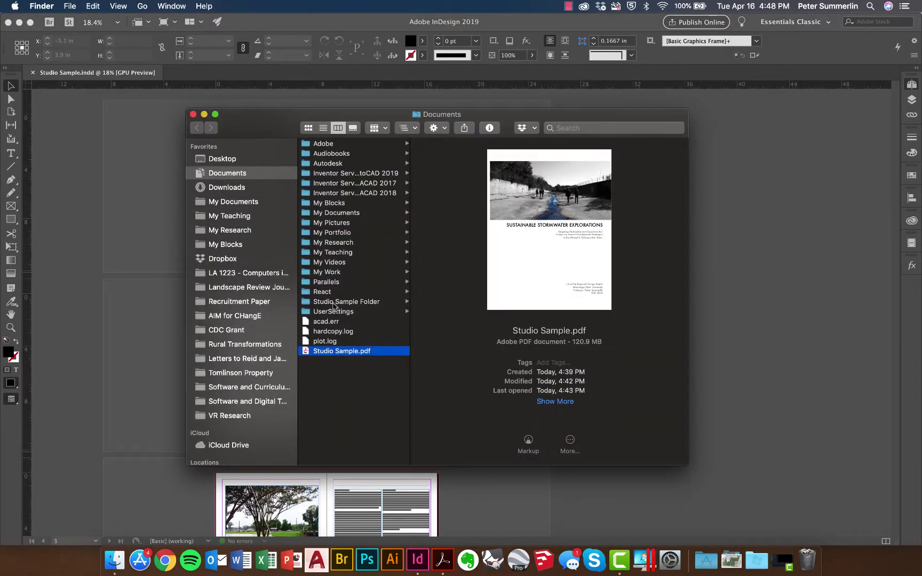
Browse Studio Sample Folder's Document fonts, Links, Studio Sample.indd and the 110.1 MB Studio Sample.pdf
{"action": "left_click", "coordinate": [333, 302]}
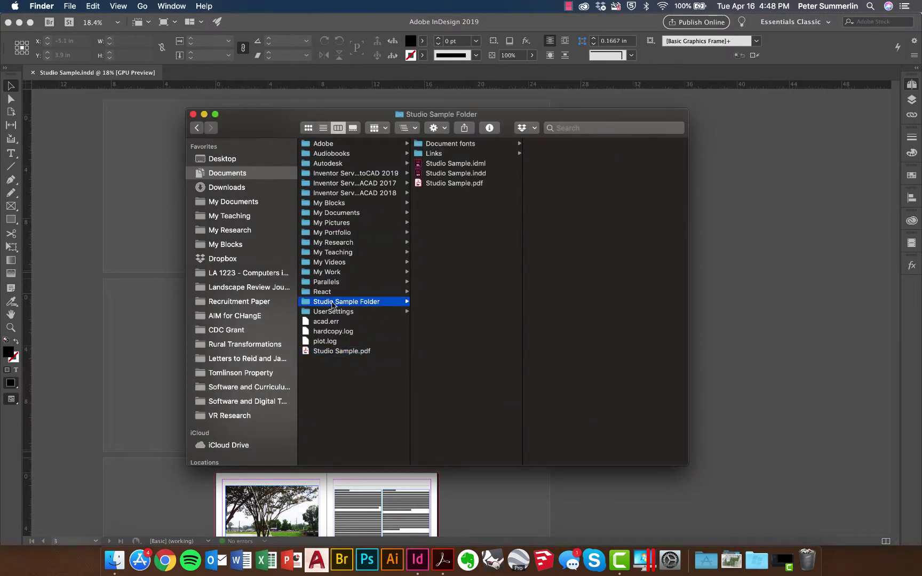
{"action": "left_click", "coordinate": [458, 145]}
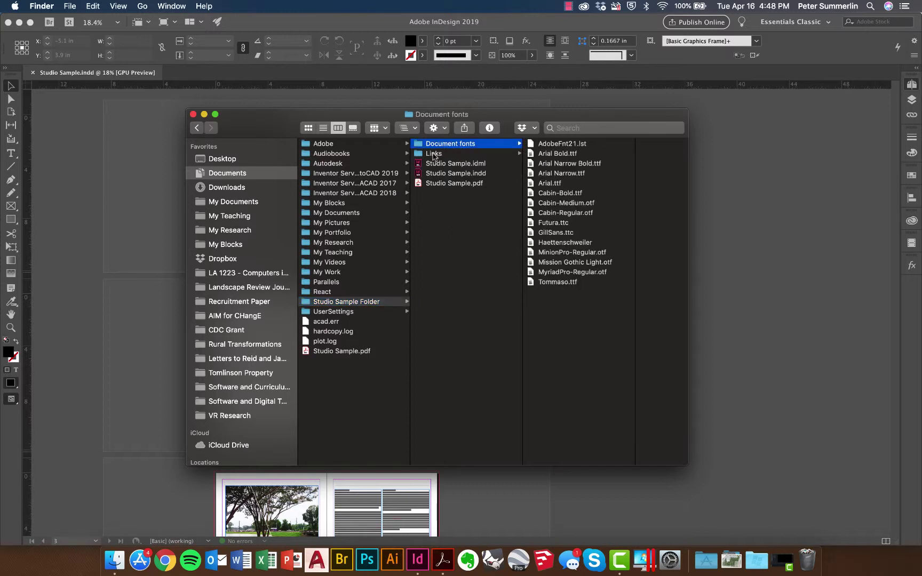
{"action": "left_click", "coordinate": [434, 155]}
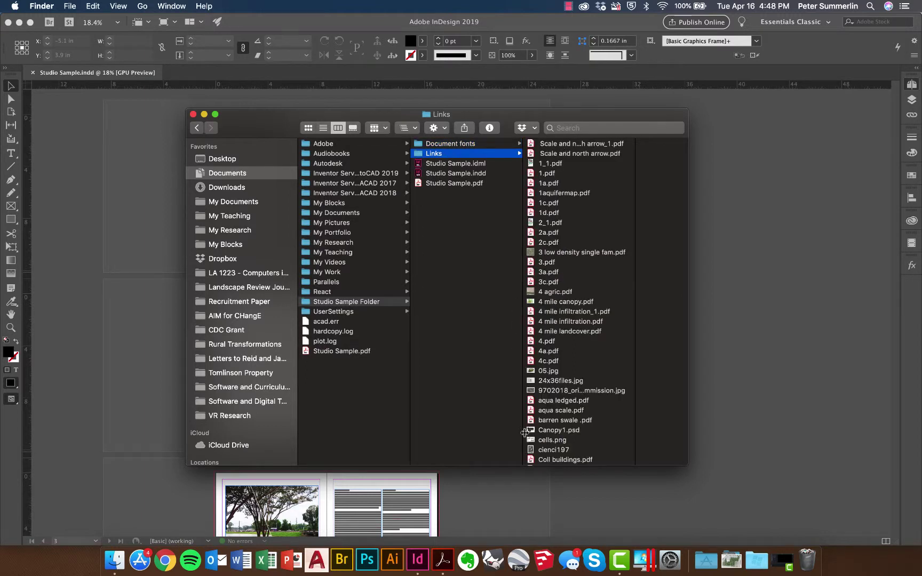
{"action": "left_click", "coordinate": [446, 173]}
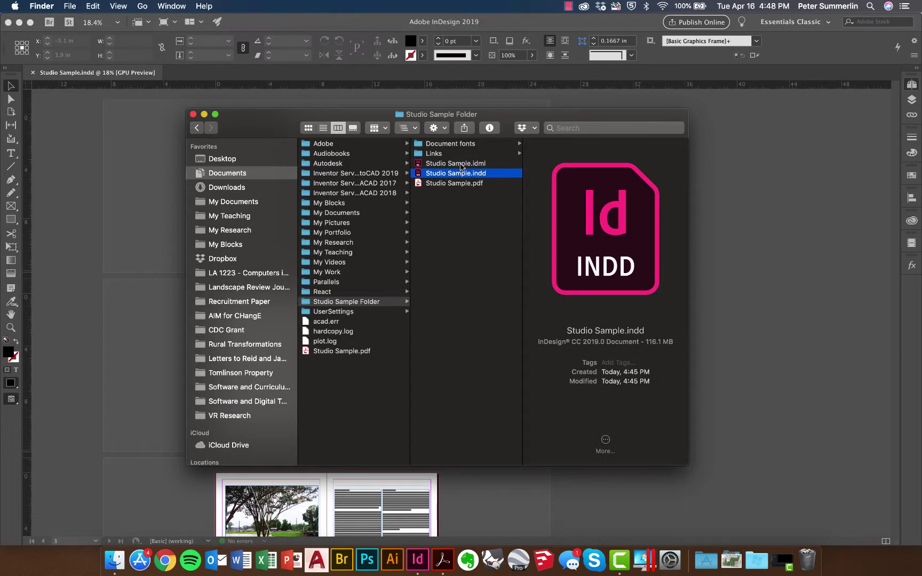
{"action": "left_click", "coordinate": [456, 184]}
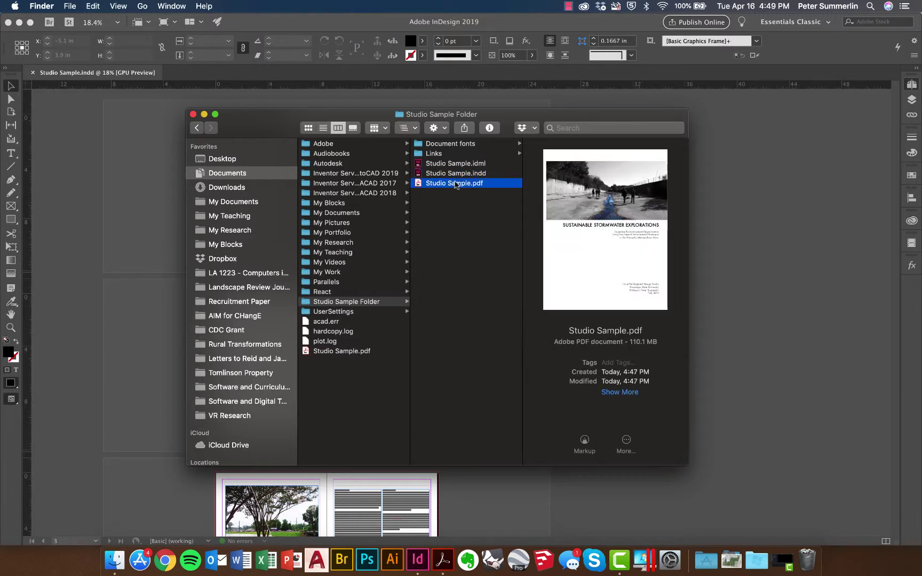